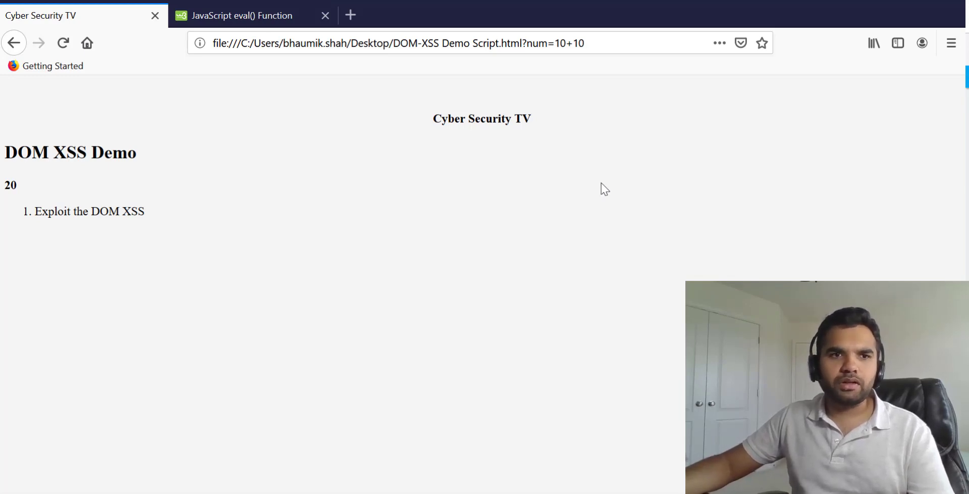
# Open the demo page's HTML source and scroll down to its script
pyautogui.rightClick(436, 166)
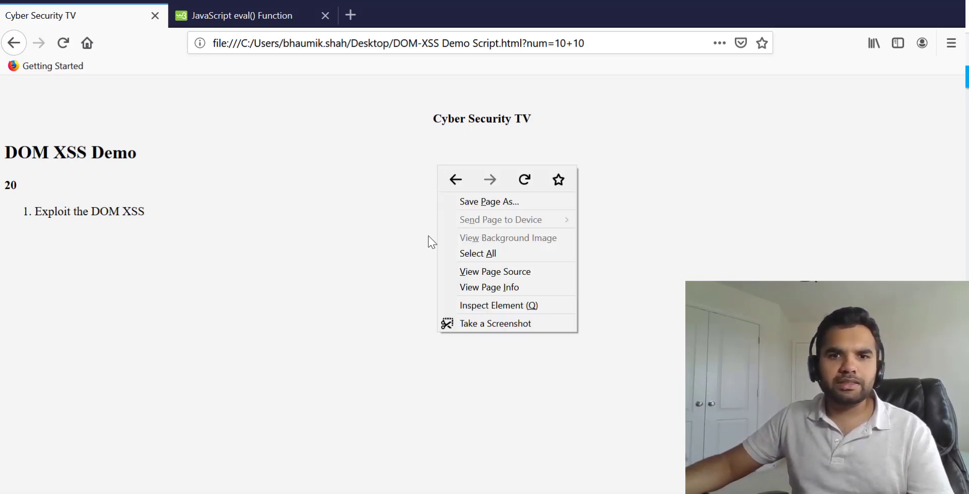
pyautogui.click(472, 271)
pyautogui.scroll(-10, 541, 244)
pyautogui.scroll(-3, 545, 247)
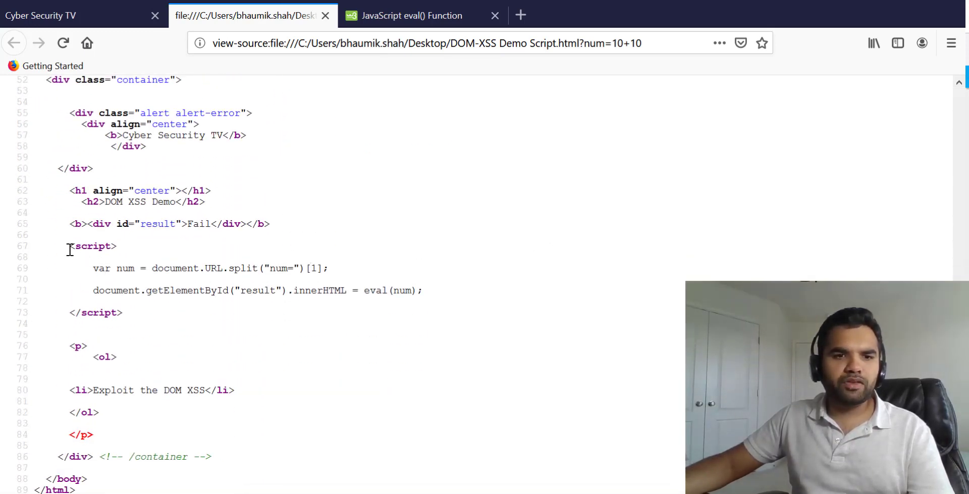
# Highlight the script tag, document.URL.split("num=") and its [1] index that extract num
pyautogui.moveTo(69, 248); pyautogui.dragTo(139, 247)
pyautogui.click(96, 273)
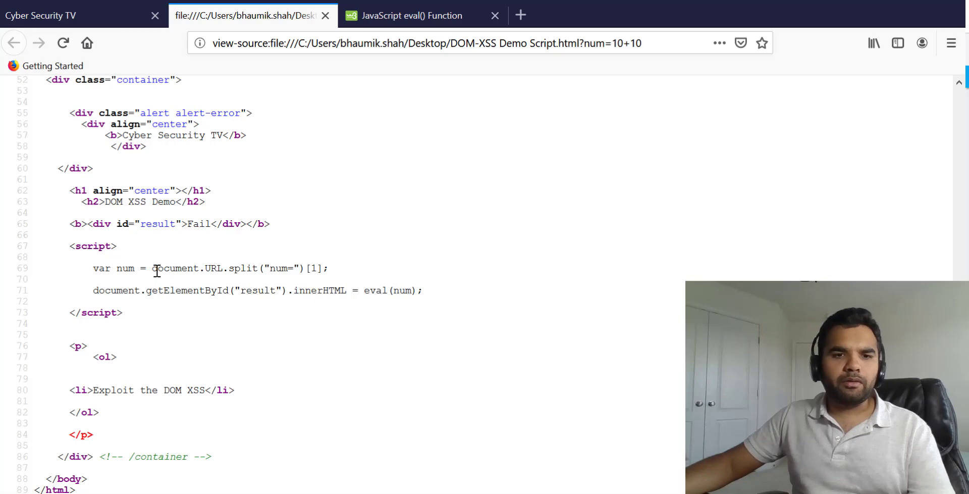
pyautogui.moveTo(154, 272); pyautogui.dragTo(251, 268)
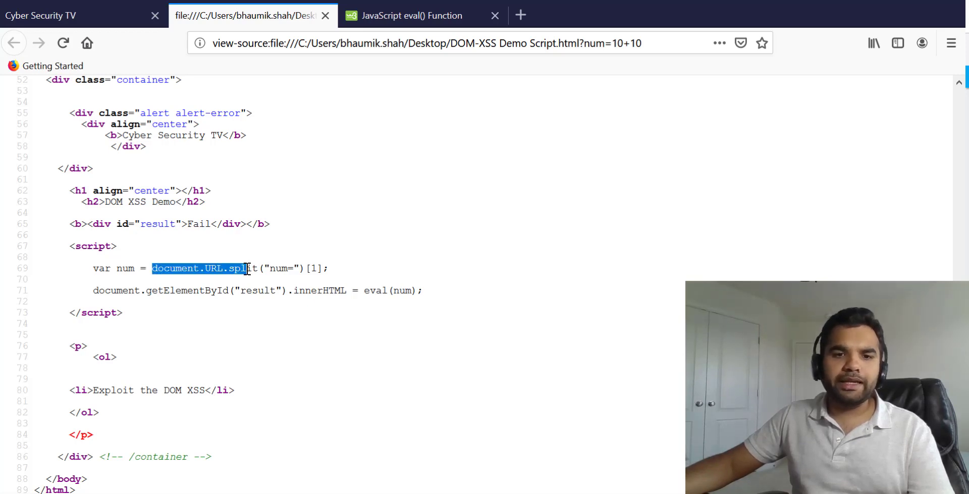
pyautogui.click(276, 266)
pyautogui.doubleClick(284, 268)
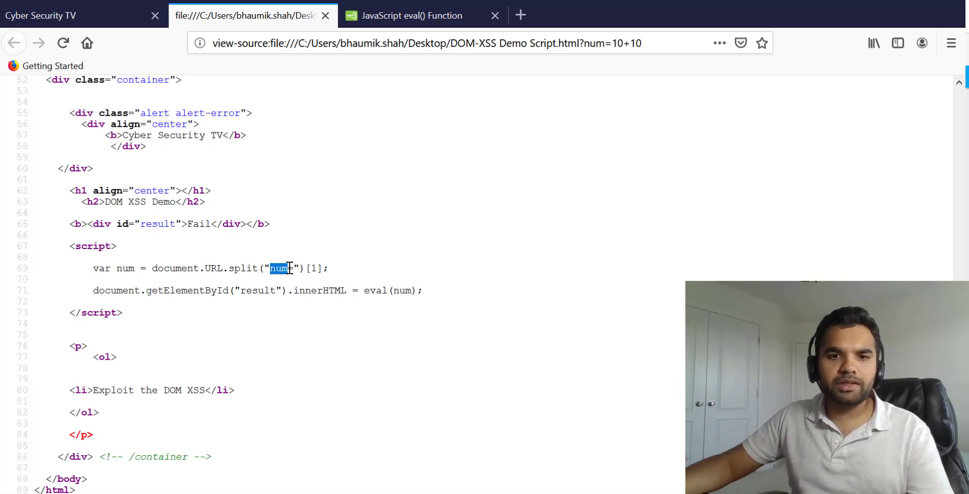
pyautogui.click(309, 269)
pyautogui.doubleClick(312, 268)
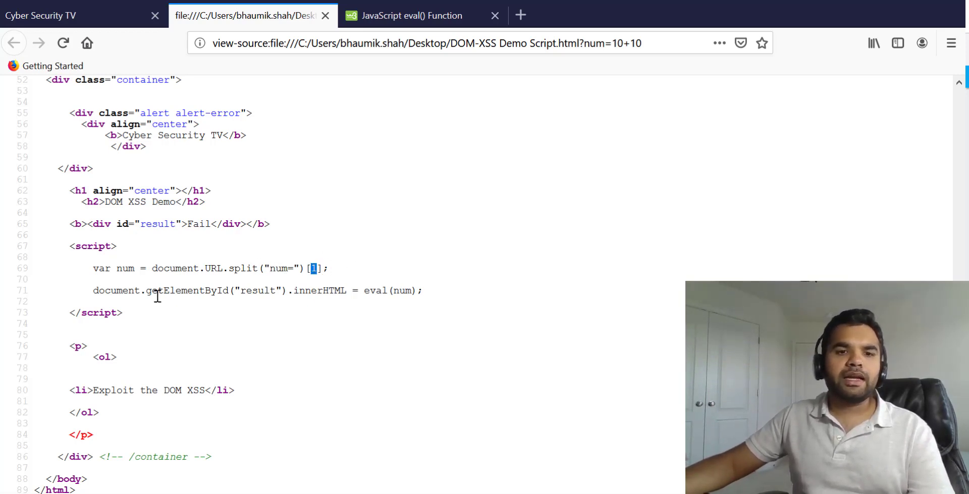
pyautogui.click(234, 292)
# Highlight the result ids on lines 65 and 71, the num variable, and the eval call
pyautogui.doubleClick(257, 291)
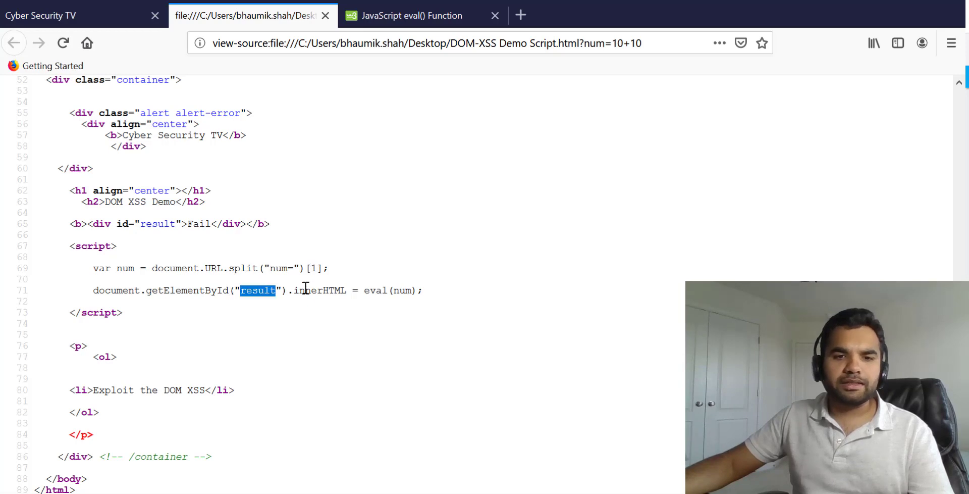
pyautogui.click(153, 222)
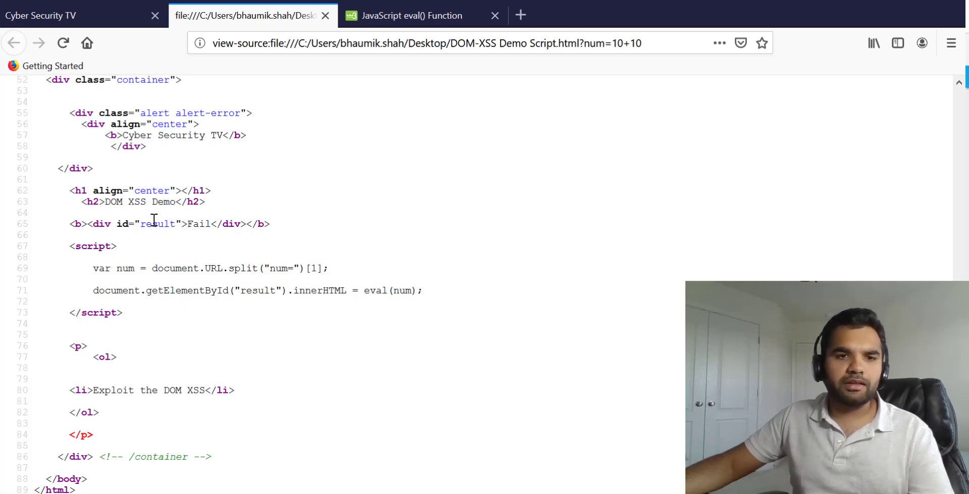
pyautogui.doubleClick(154, 223)
pyautogui.click(372, 290)
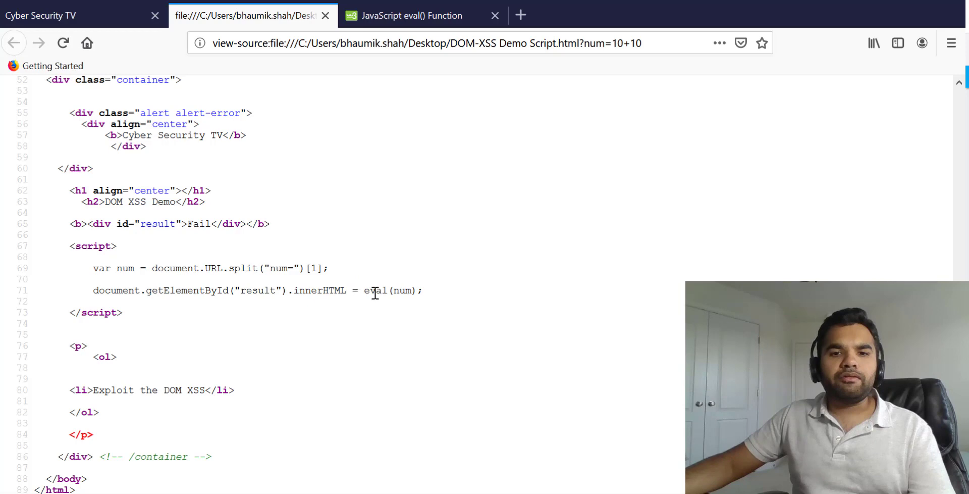
pyautogui.doubleClick(376, 290)
pyautogui.click(127, 269)
pyautogui.doubleClick(127, 268)
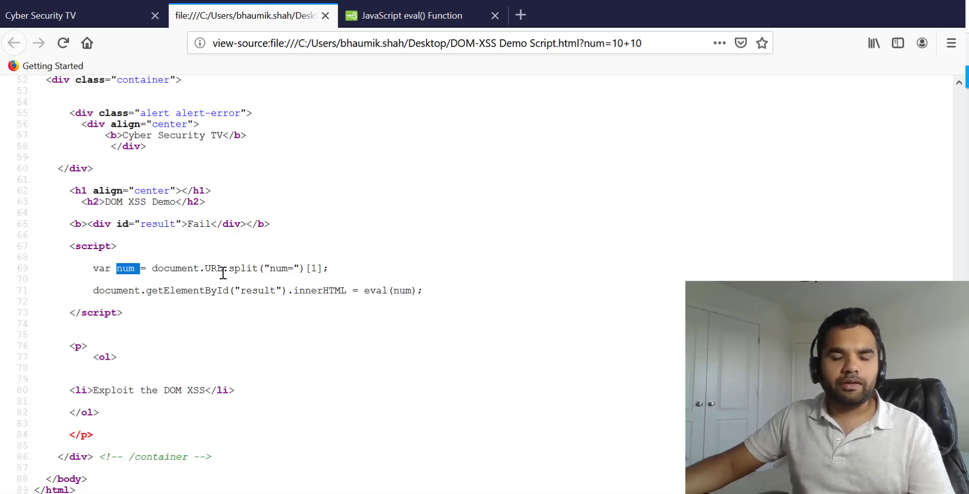
pyautogui.doubleClick(376, 291)
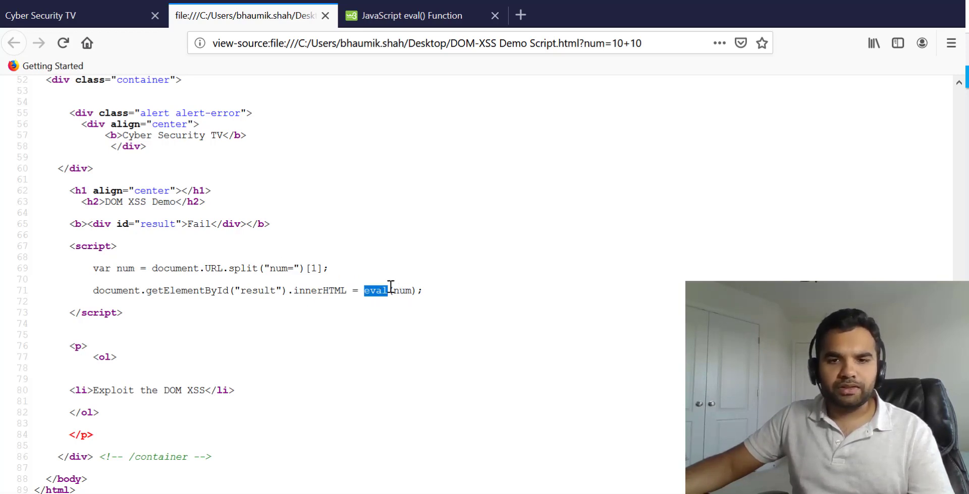
# On the eval() reference page, highlight the string parameter in eval(string)
pyautogui.click(413, 20)
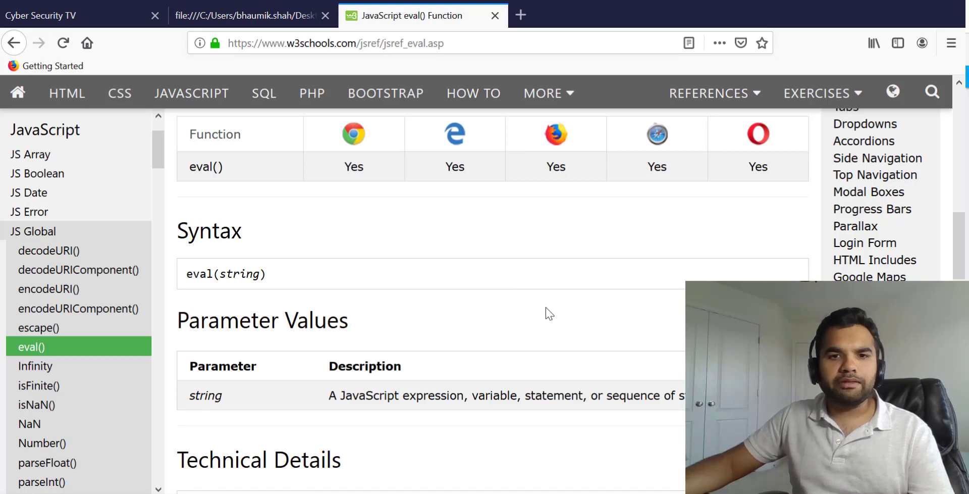
pyautogui.scroll(10, 546, 308)
pyautogui.scroll(-5, 546, 308)
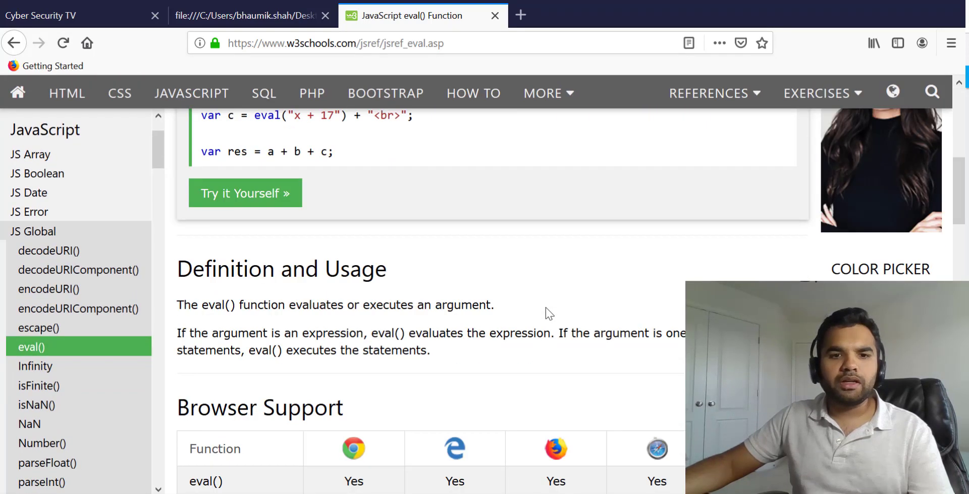
pyautogui.scroll(-8, 452, 303)
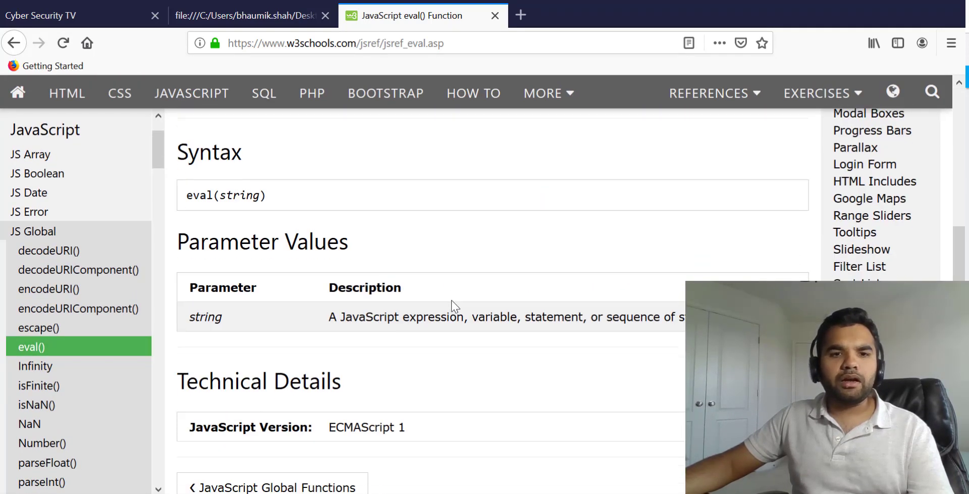
pyautogui.doubleClick(247, 194)
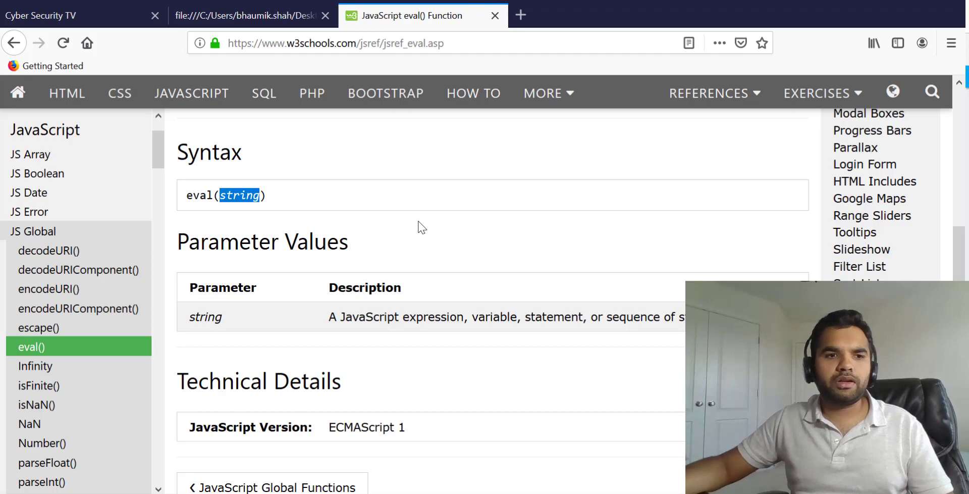
# Highlight the x = 10 declaration and the x * part of the example's eval expression
pyautogui.scroll(10, 422, 229)
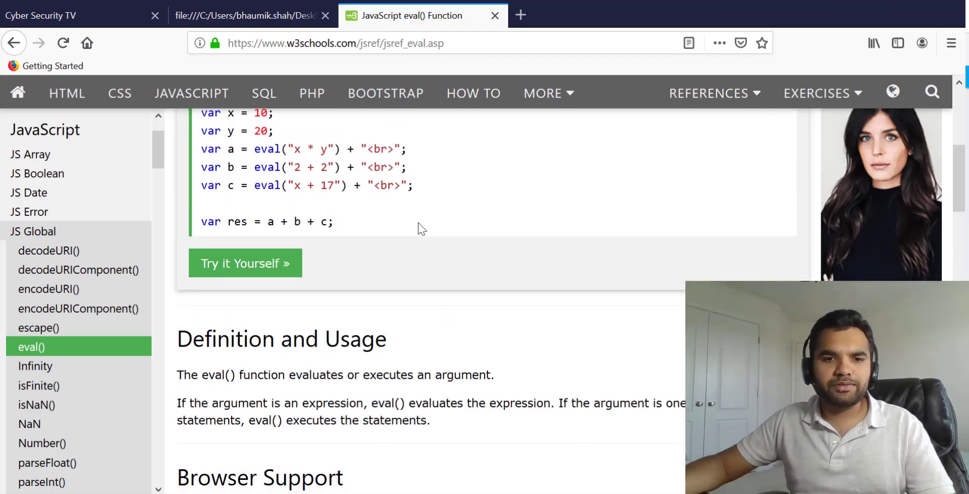
pyautogui.scroll(-5, 422, 229)
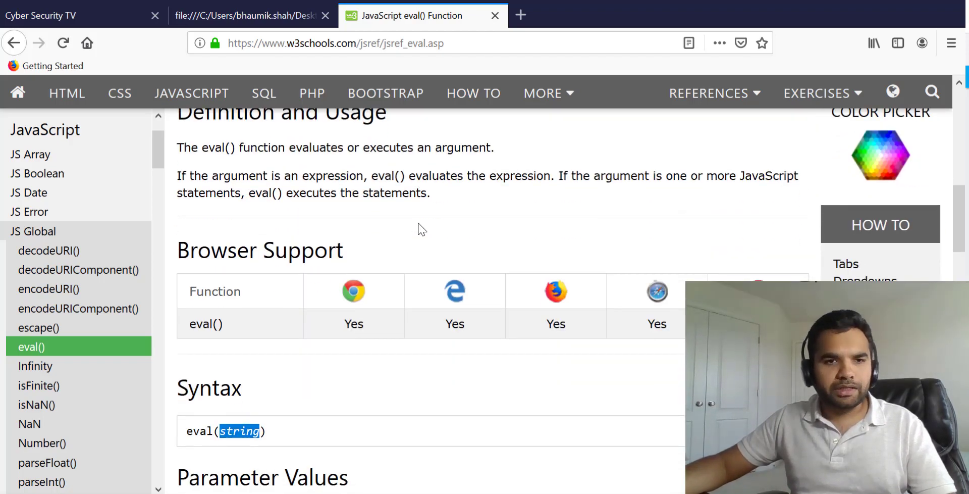
pyautogui.scroll(7, 422, 229)
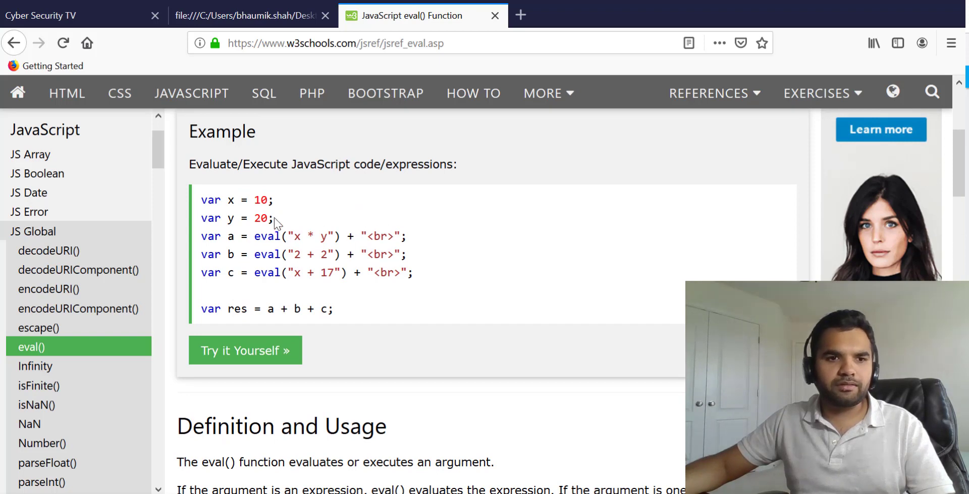
pyautogui.moveTo(228, 201); pyautogui.dragTo(250, 204)
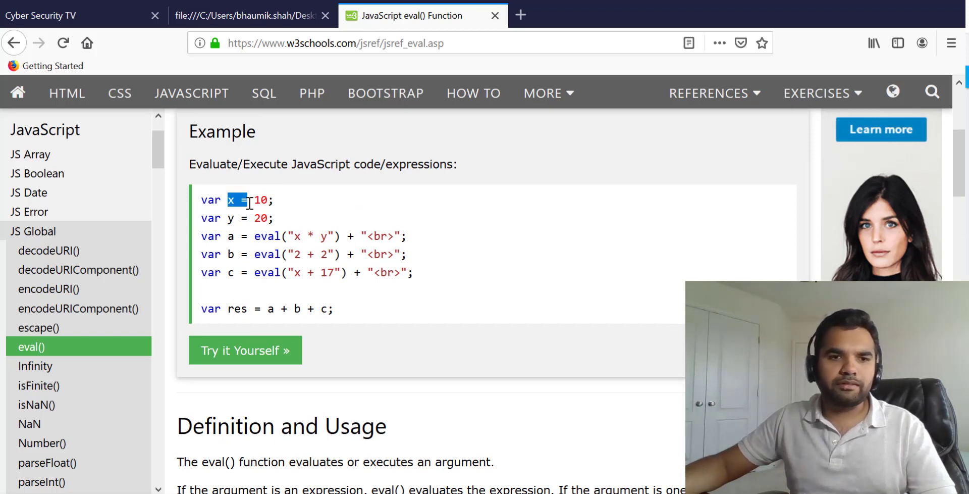
pyautogui.doubleClick(261, 200)
pyautogui.doubleClick(297, 236)
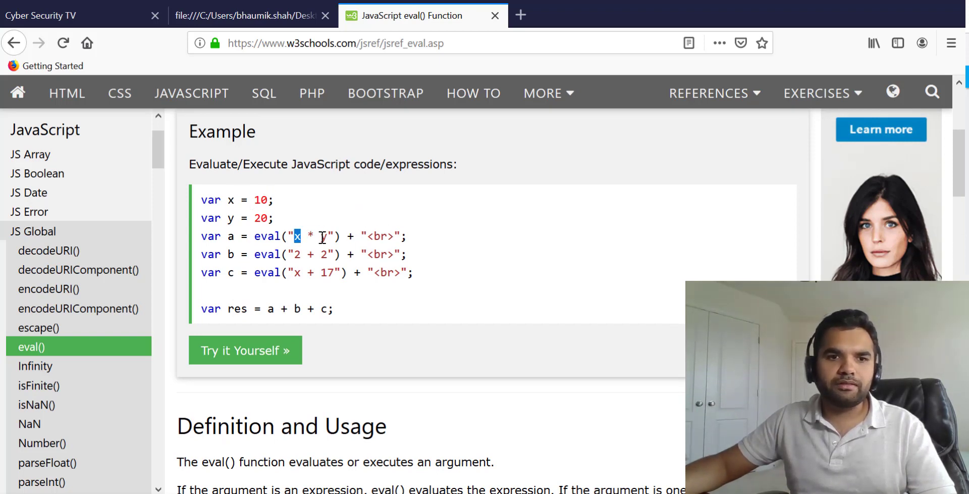
pyautogui.keyDown('shift'); pyautogui.click(322, 237); pyautogui.keyUp('shift')
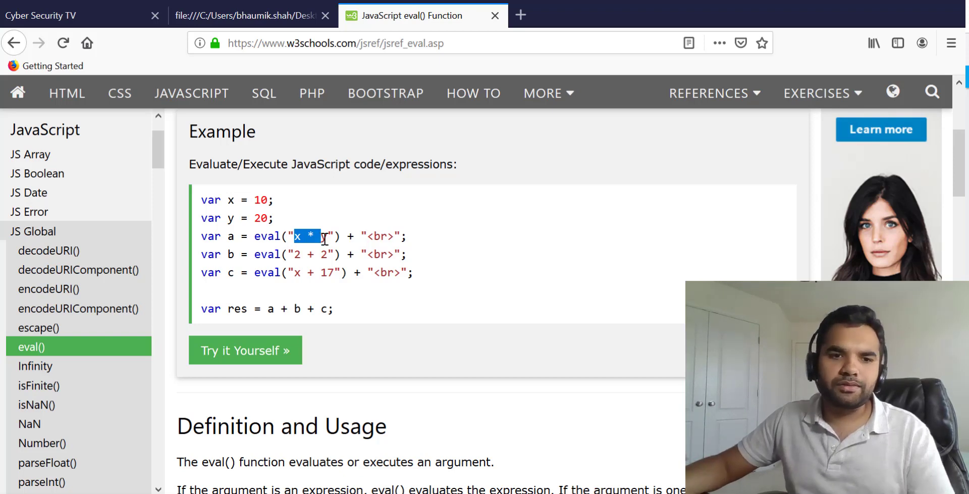
pyautogui.scroll(-3, 325, 238)
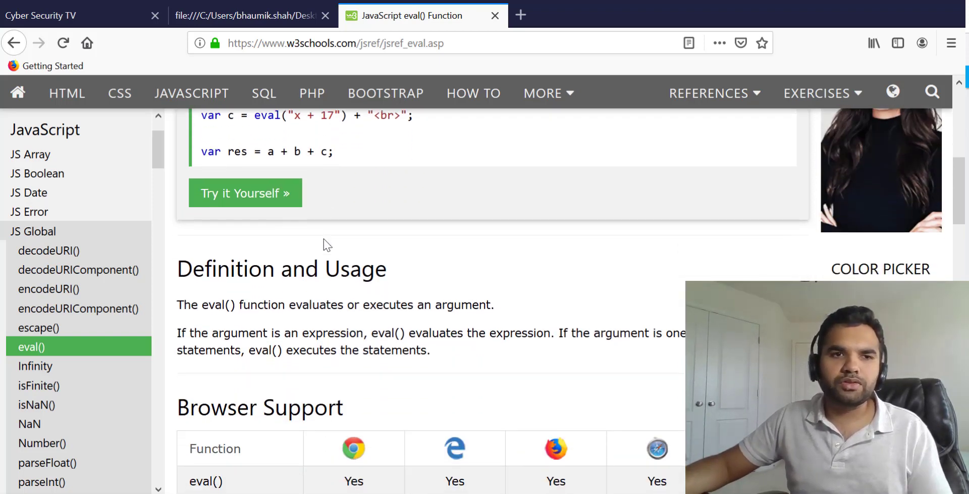
# Highlight num inside eval() in the source, then view the demo page showing 20 for 10+10
pyautogui.click(248, 15)
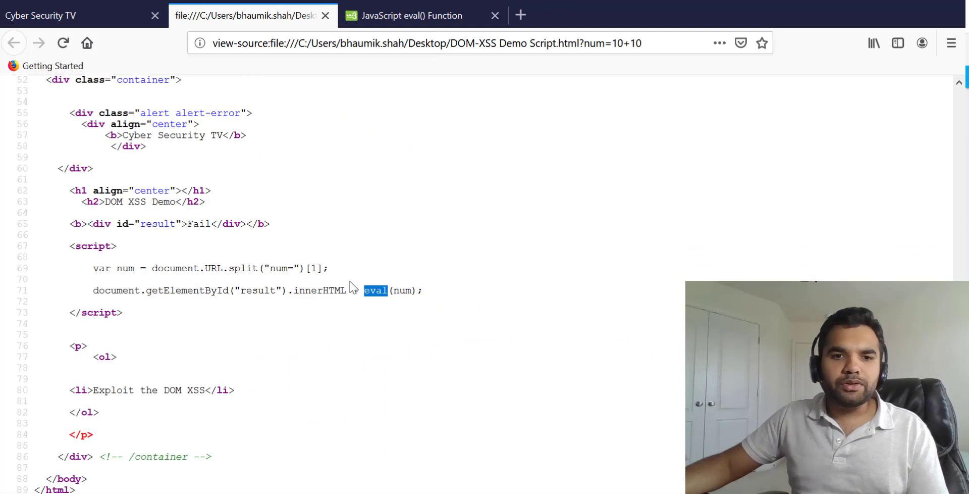
pyautogui.doubleClick(404, 290)
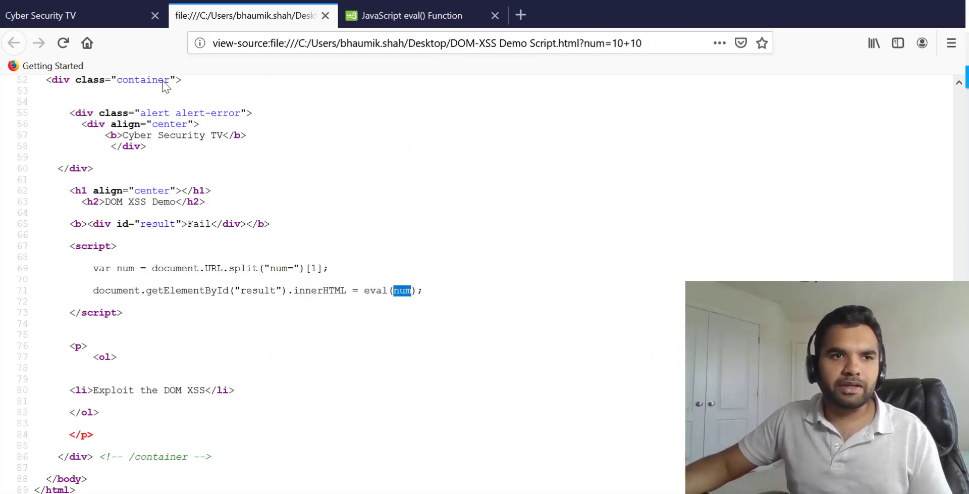
pyautogui.click(81, 15)
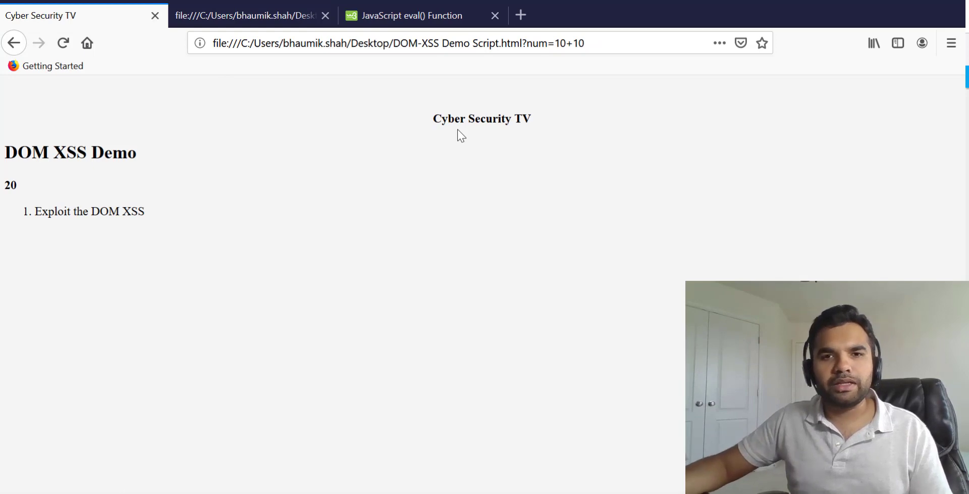
pyautogui.moveTo(559, 48); pyautogui.dragTo(610, 39)
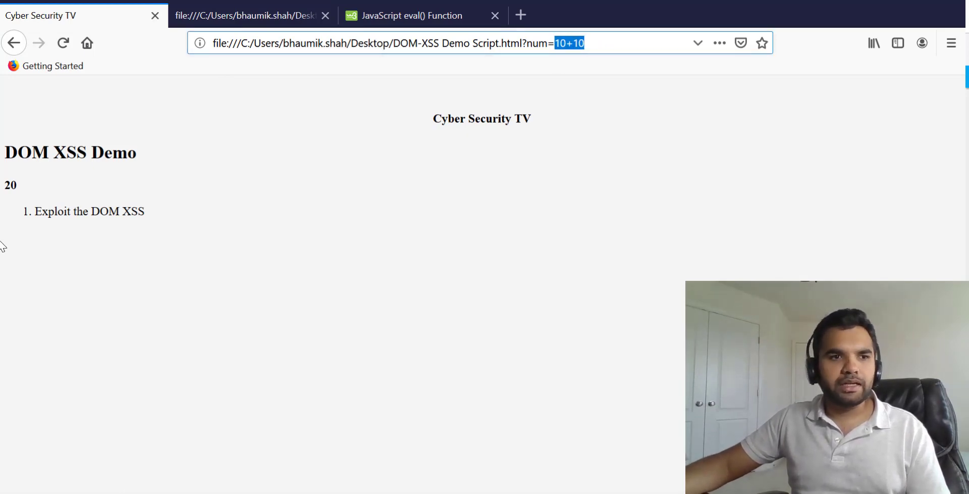
pyautogui.click(458, 75)
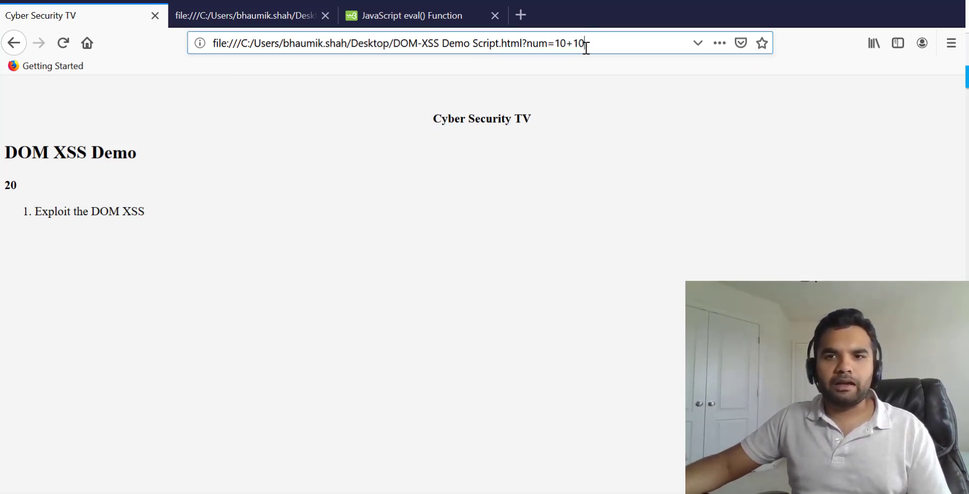
# Change the address to num=10+20 and load it so the page shows 30
pyautogui.click(594, 43)
pyautogui.click(599, 43)
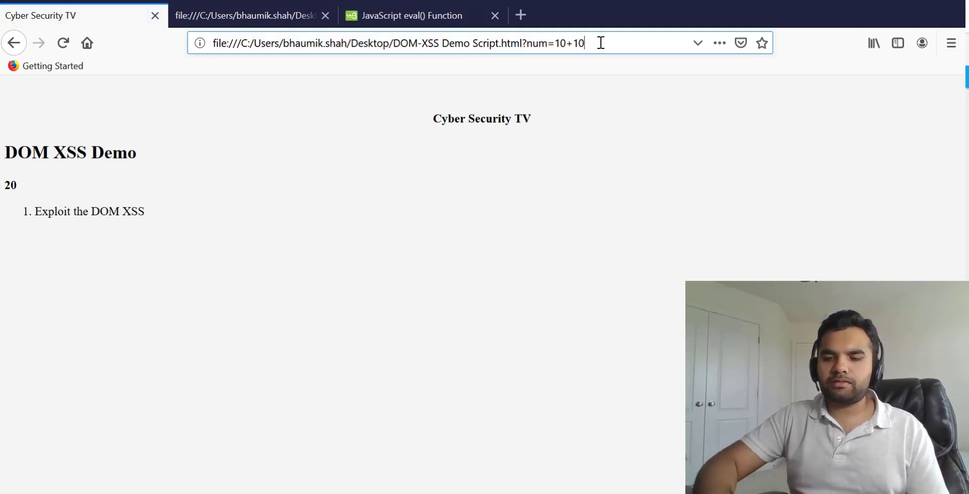
pyautogui.press('BackSpace')
pyautogui.press('BackSpace')
pyautogui.write('20')
pyautogui.press('Return')
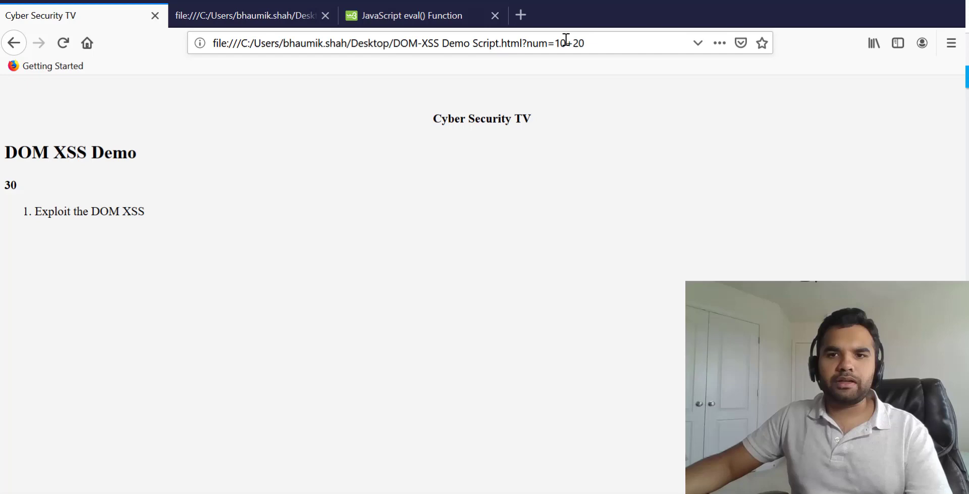
# Replace the plus with * to load num=10*20, showing 200, then go back to the source
pyautogui.moveTo(565, 43); pyautogui.dragTo(573, 43)
pyautogui.write('*')
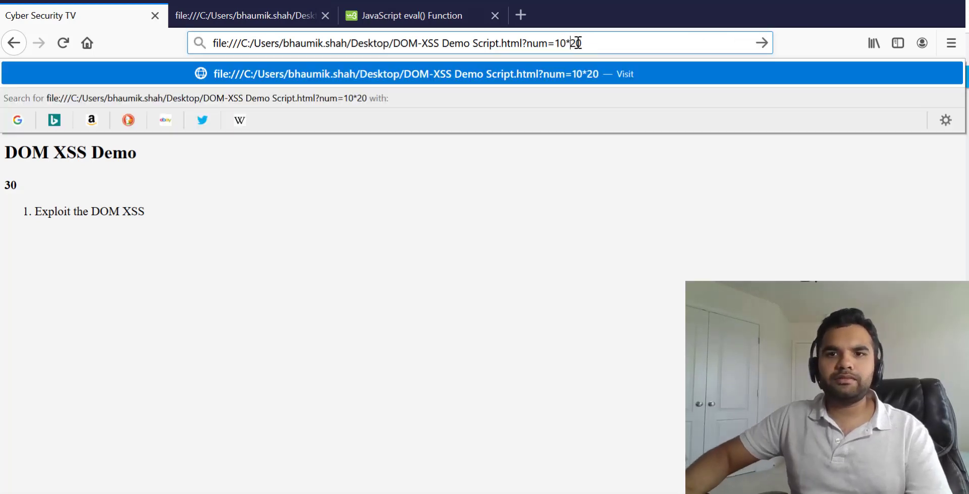
pyautogui.press('Return')
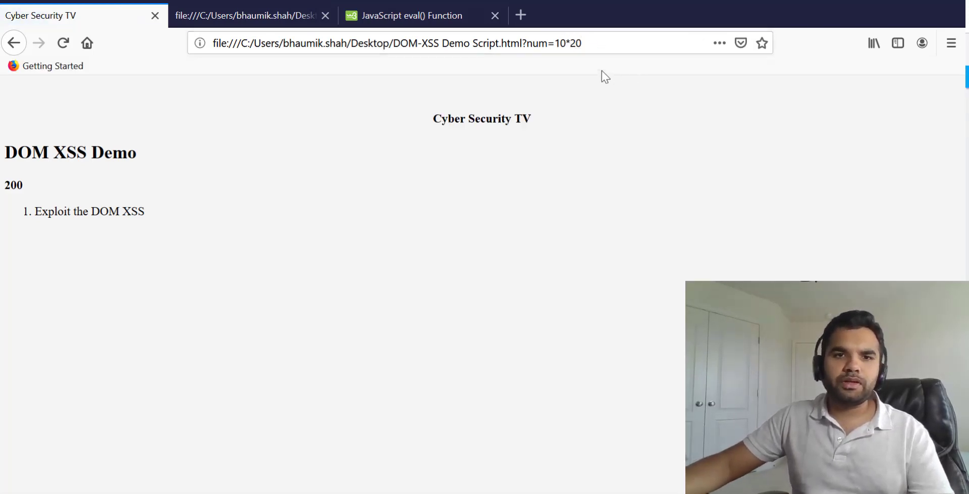
pyautogui.click(297, 24)
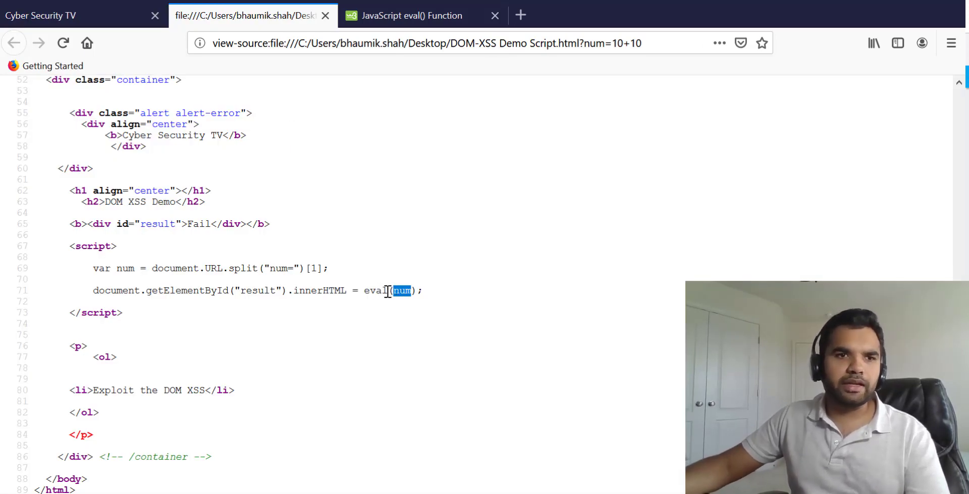
# Clear the num highlight in the source, then select 10*20 in the demo page's address bar
pyautogui.click(101, 16)
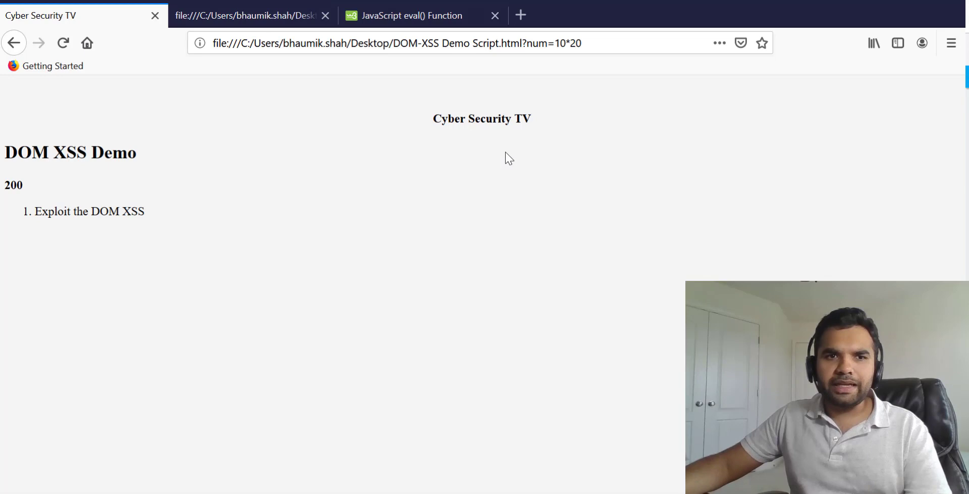
pyautogui.click(255, 16)
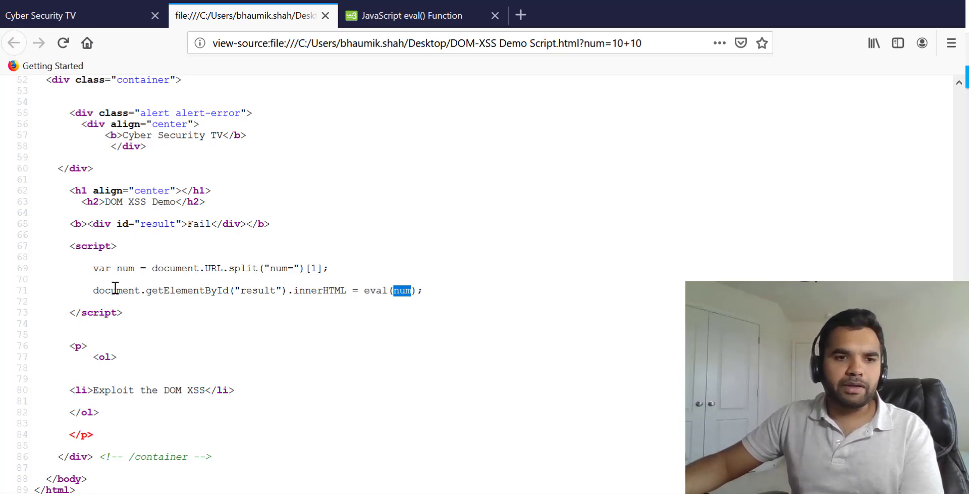
pyautogui.click(171, 291)
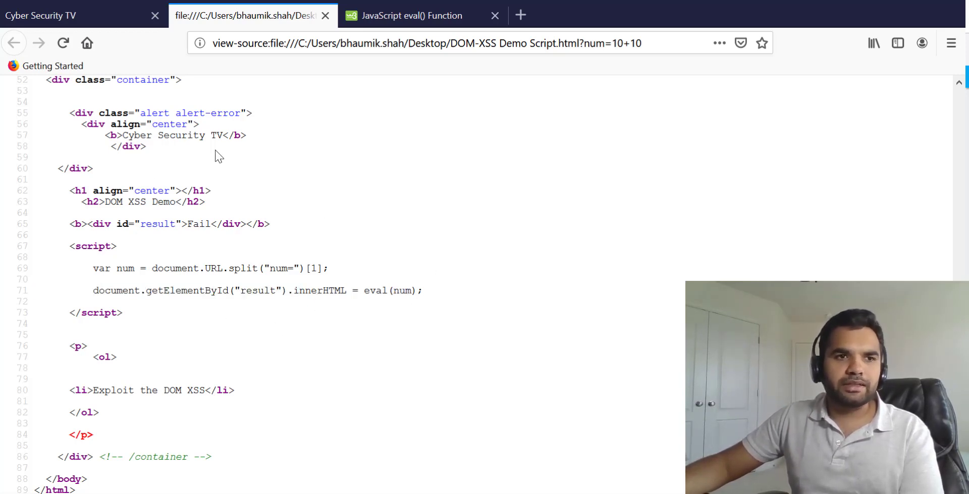
pyautogui.click(91, 25)
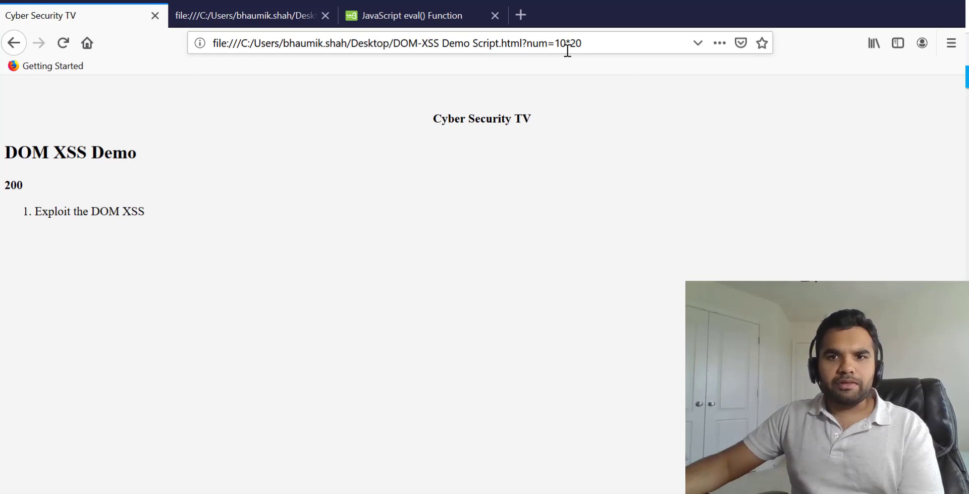
pyautogui.moveTo(555, 43); pyautogui.dragTo(616, 43)
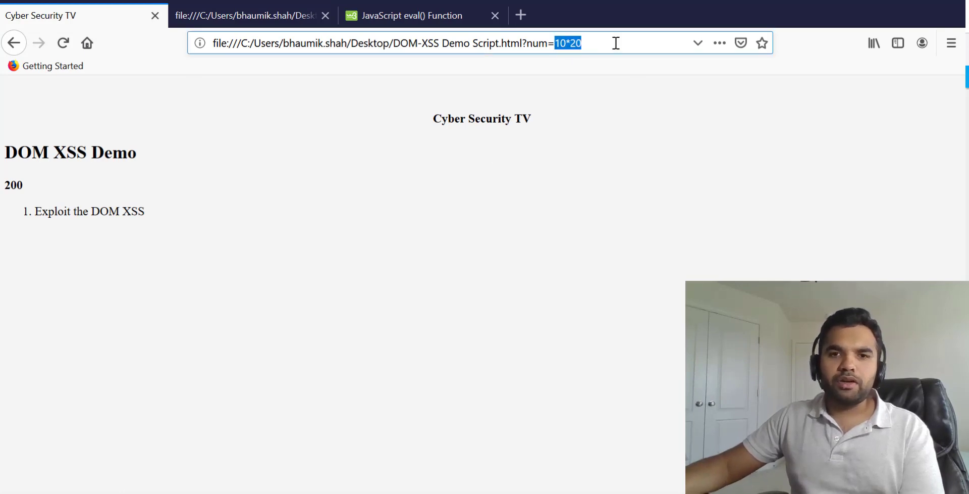
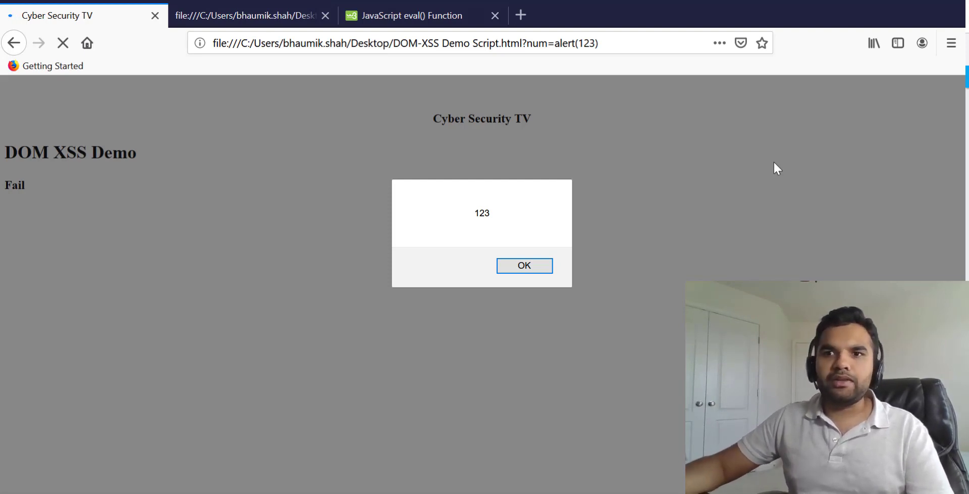
# Dismiss the 123 alert so the DOM XSS Demo page loads and displays undefined
pyautogui.click(546, 268)
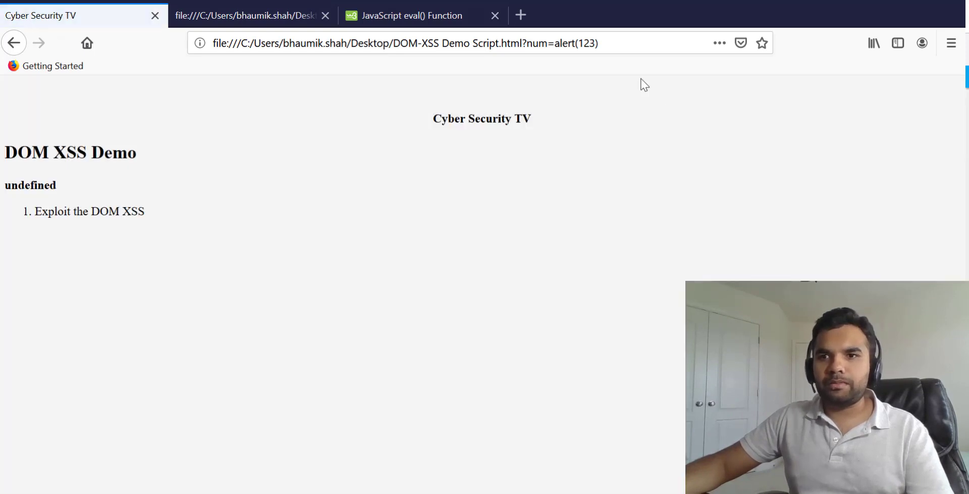
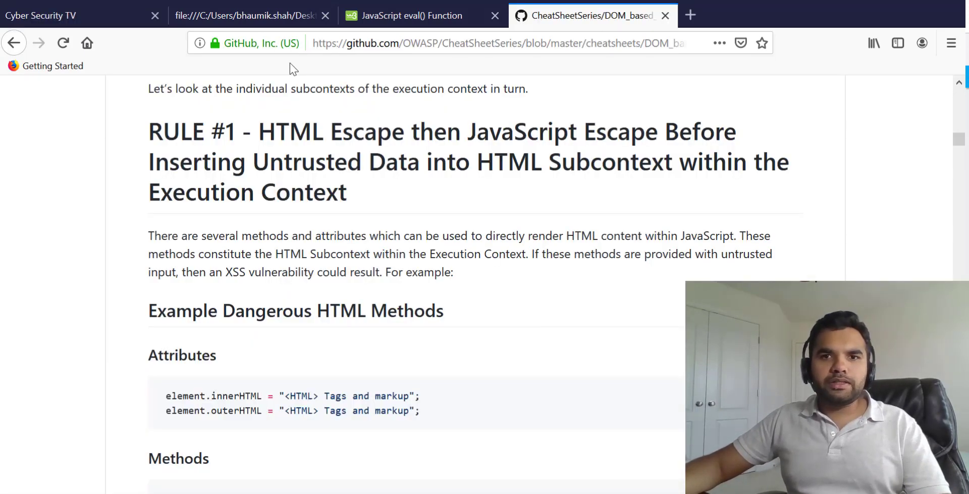
# Bring up the context menu on the DOM XSS Demo page with the alert(document.cookie) payload
pyautogui.click(273, 17)
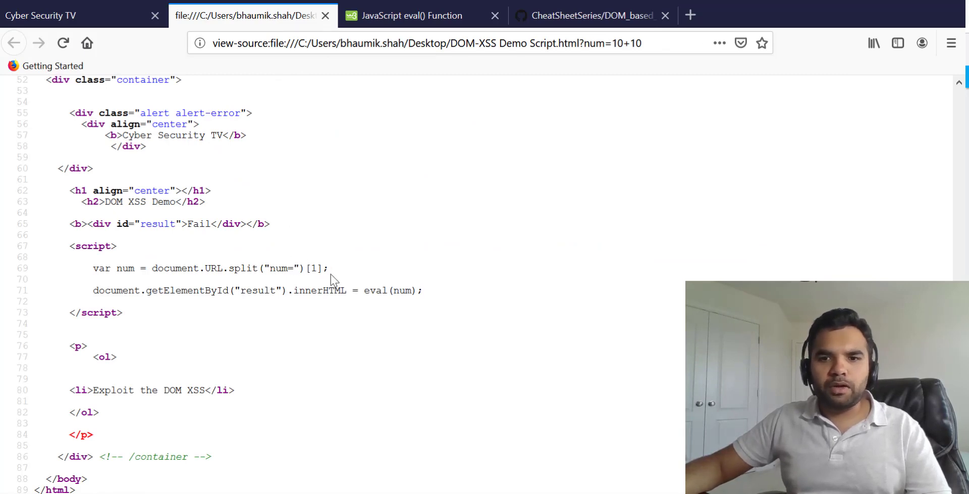
pyautogui.click(86, 20)
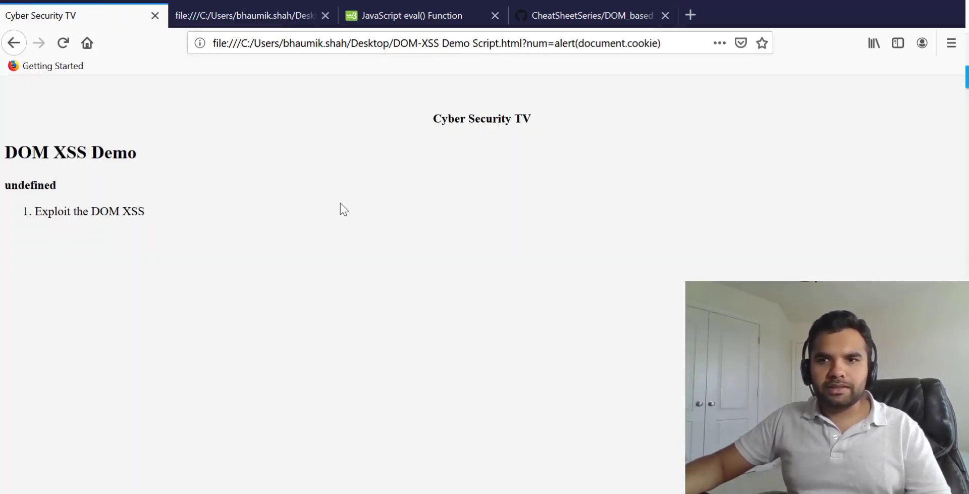
pyautogui.rightClick(374, 183)
# View the demo page's source, highlight the eval call on line 71, then return to the OWASP cheat sheet
pyautogui.click(436, 289)
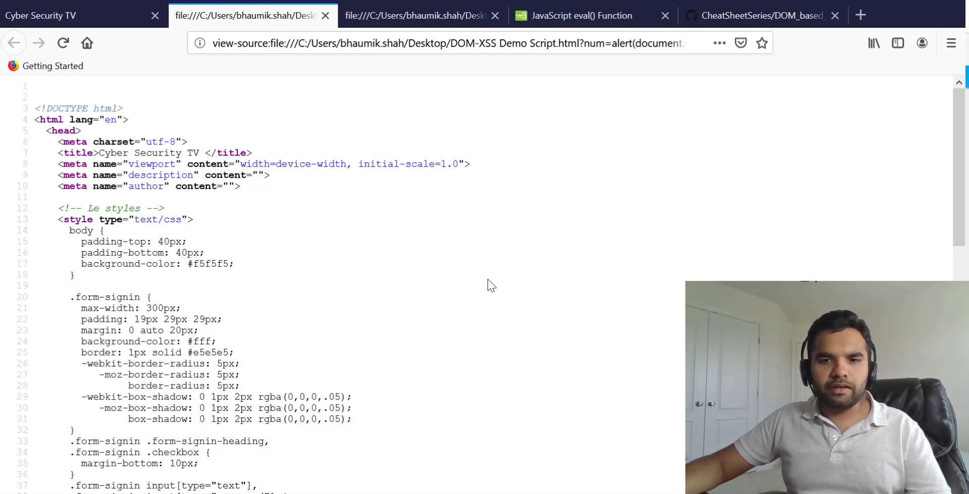
pyautogui.scroll(-14, 513, 282)
pyautogui.scroll(-2, 514, 280)
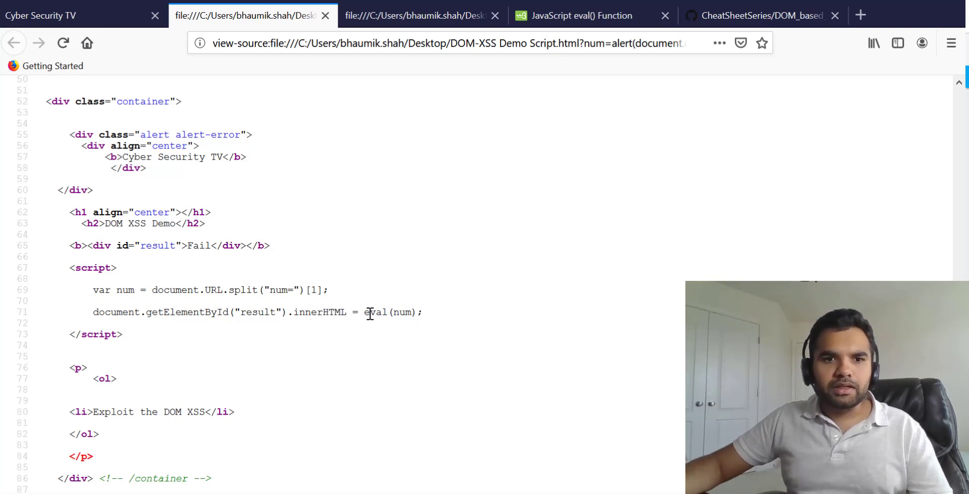
pyautogui.moveTo(364, 312); pyautogui.dragTo(387, 309)
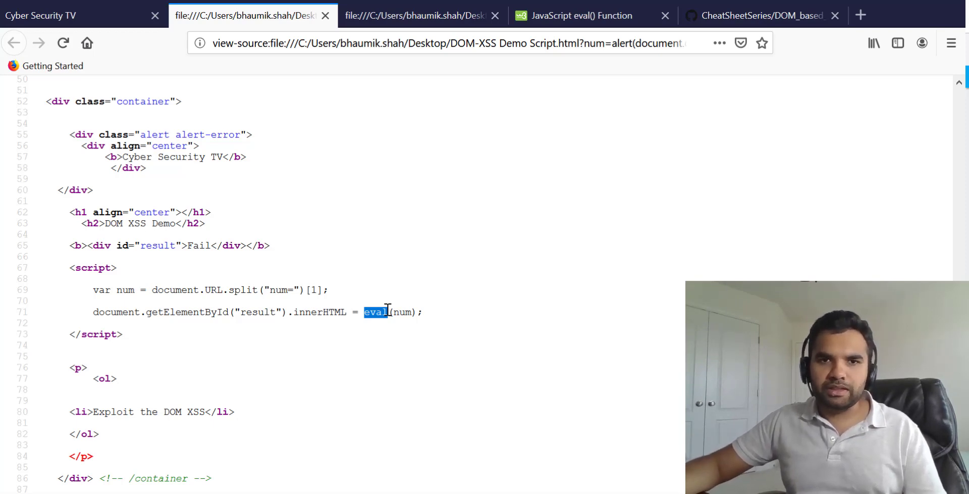
pyautogui.click(722, 16)
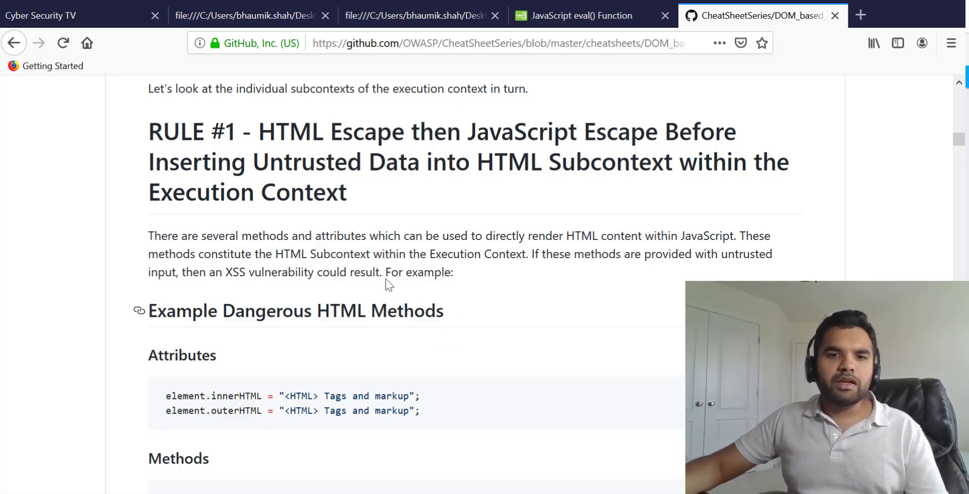
# Highlight the Guideline's HTML-then-JavaScript encoding steps, then go back to the DOM XSS Demo tab
pyautogui.scroll(2, 355, 262)
pyautogui.scroll(-5, 361, 270)
pyautogui.scroll(-4, 361, 270)
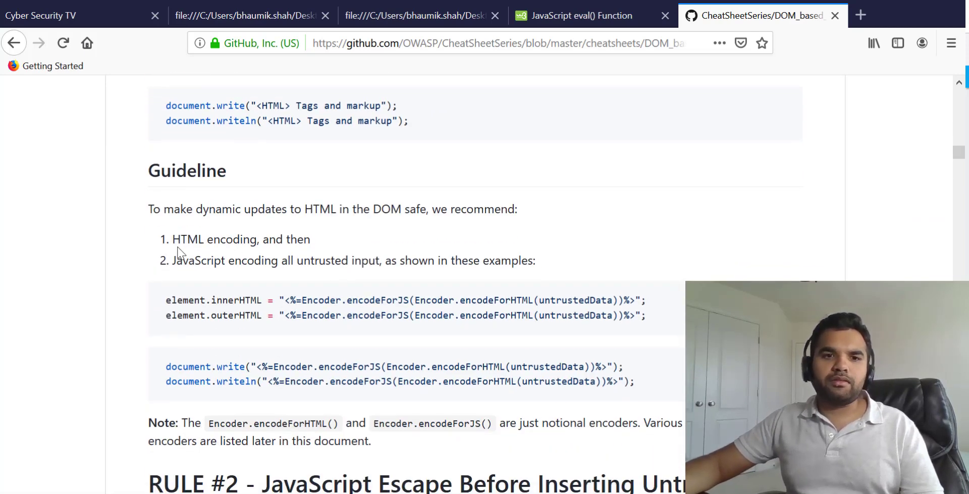
pyautogui.moveTo(173, 237); pyautogui.dragTo(576, 256)
pyautogui.click(577, 256)
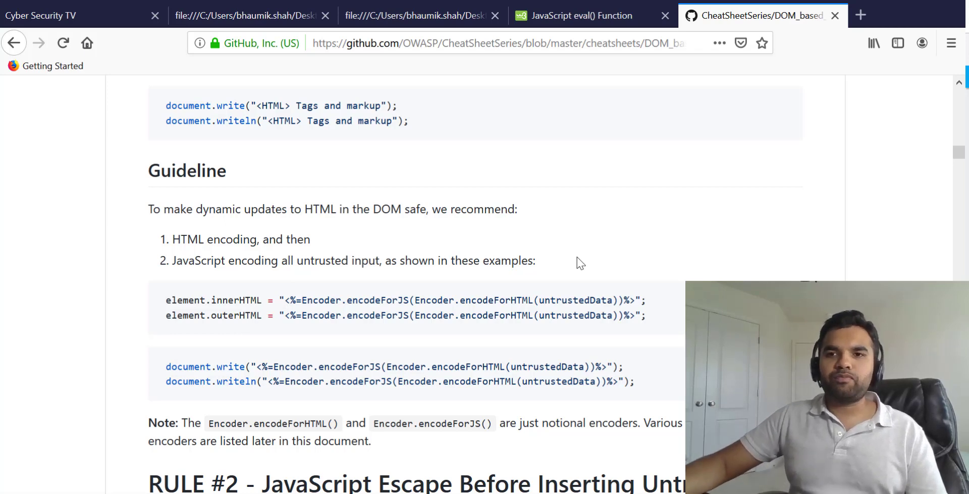
pyautogui.click(105, 19)
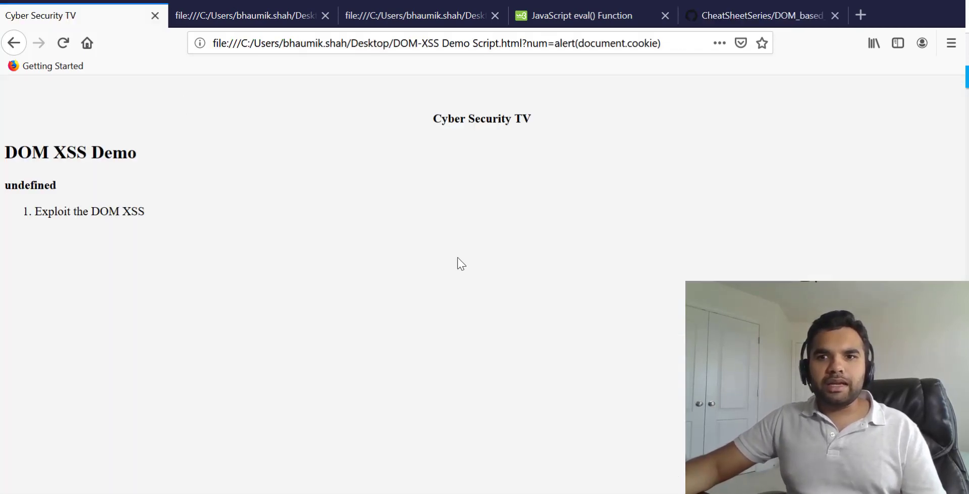